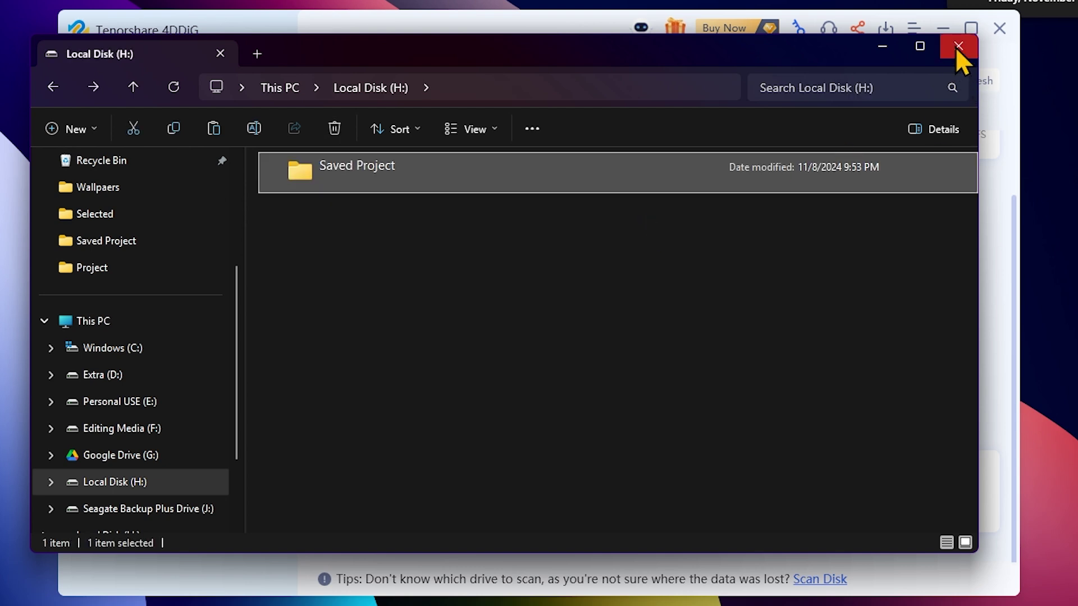
Step: Close File Explorer and browse the Select Folder dialog to Local Disk (H:) > Saved Project
{"action": "left_click", "coordinate": [958, 46]}
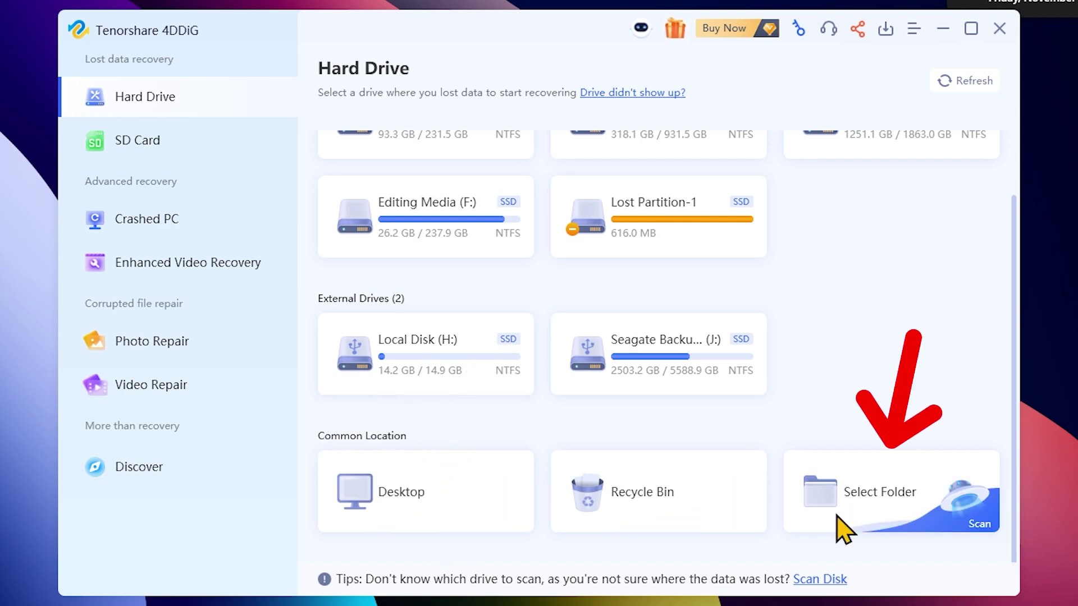
{"action": "left_click", "coordinate": [891, 499]}
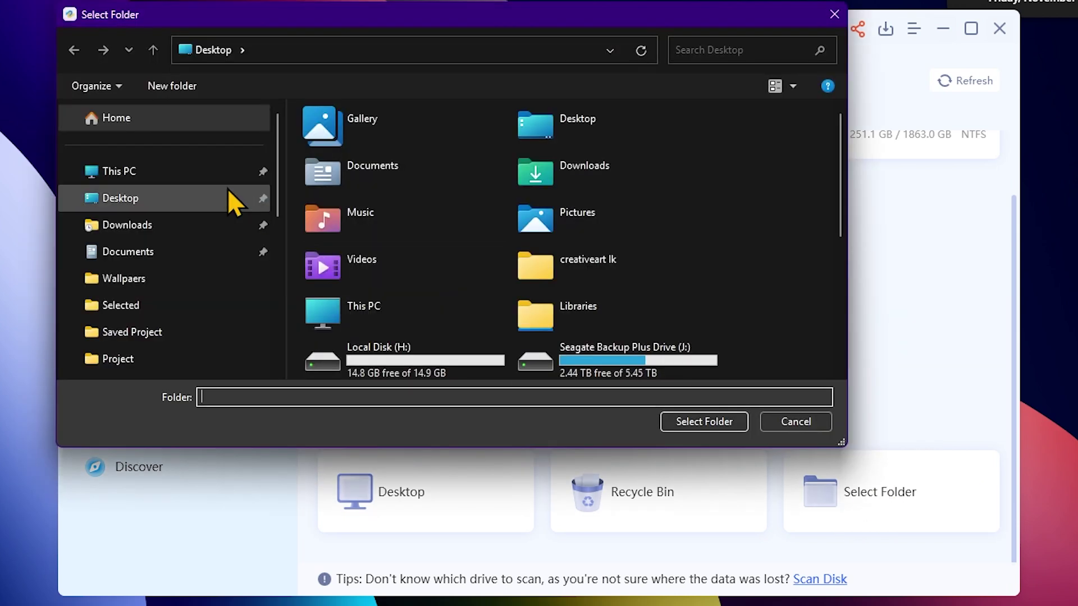
{"action": "left_click", "coordinate": [186, 173]}
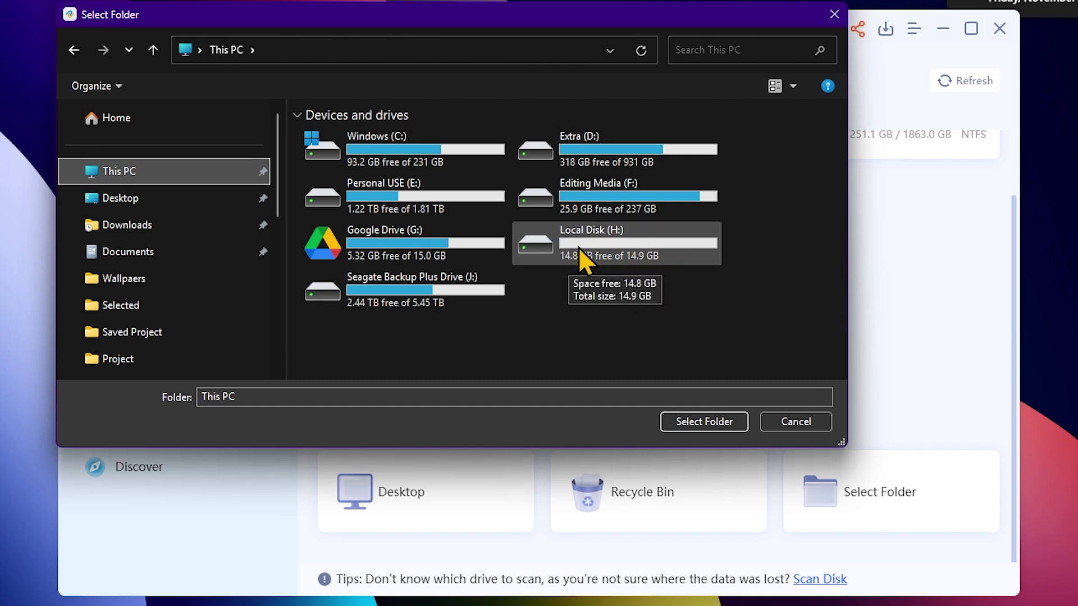
{"action": "double_click", "coordinate": [608, 244]}
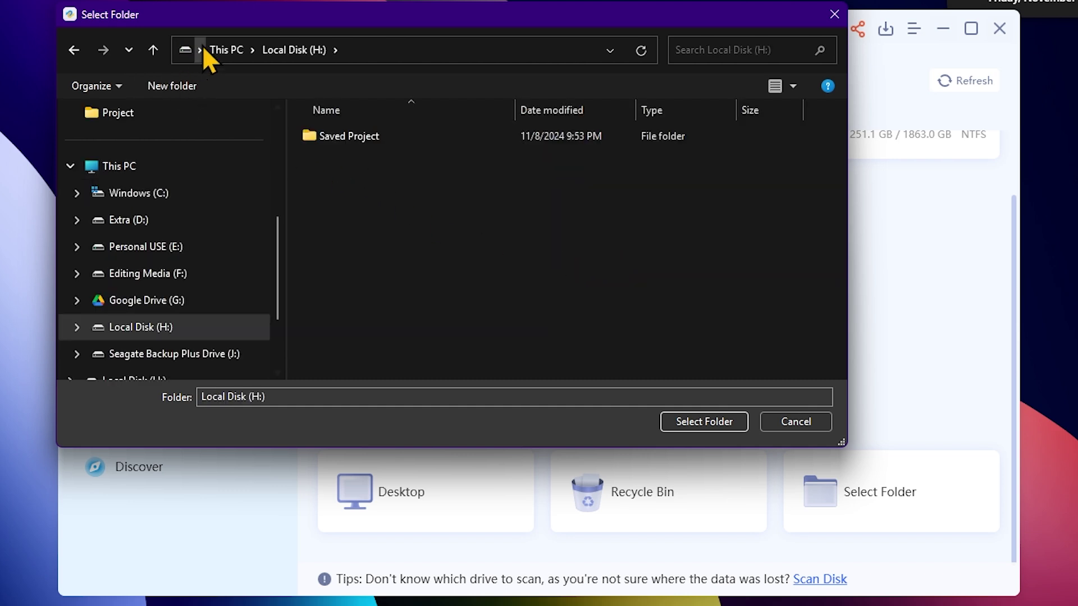
{"action": "double_click", "coordinate": [375, 137]}
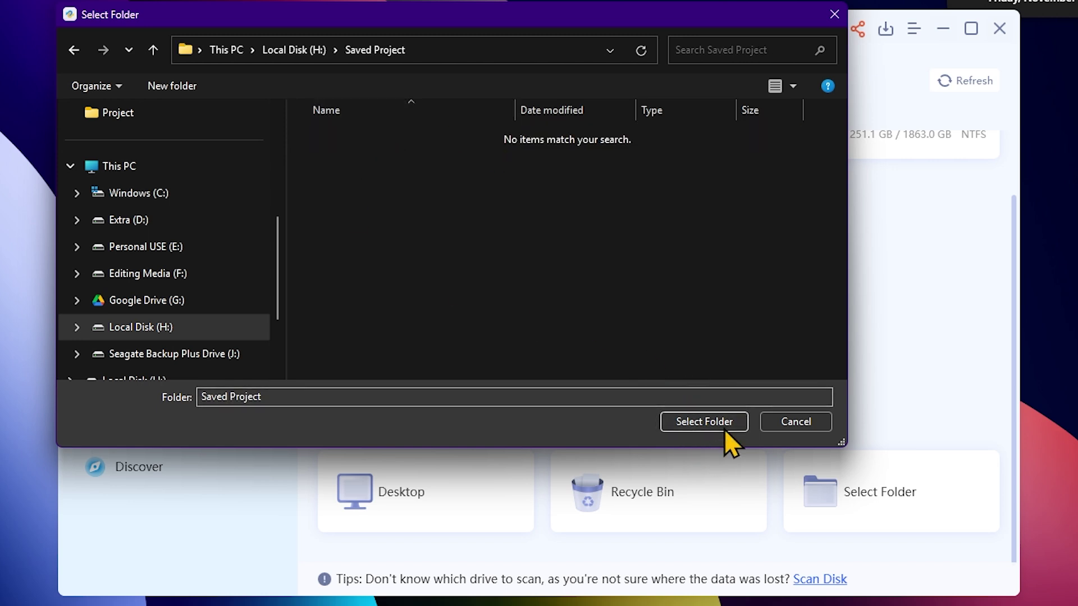
Step: Confirm Saved Project and scan only Photo, Video and Others, excluding Document, Audio and System File
{"action": "left_click", "coordinate": [709, 423]}
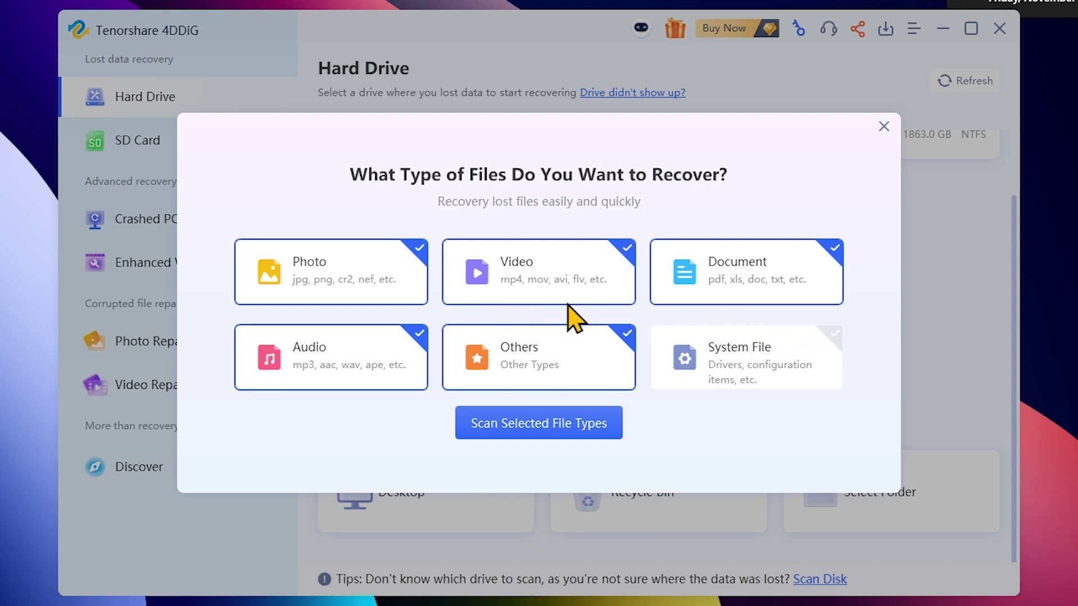
{"action": "left_click", "coordinate": [699, 274]}
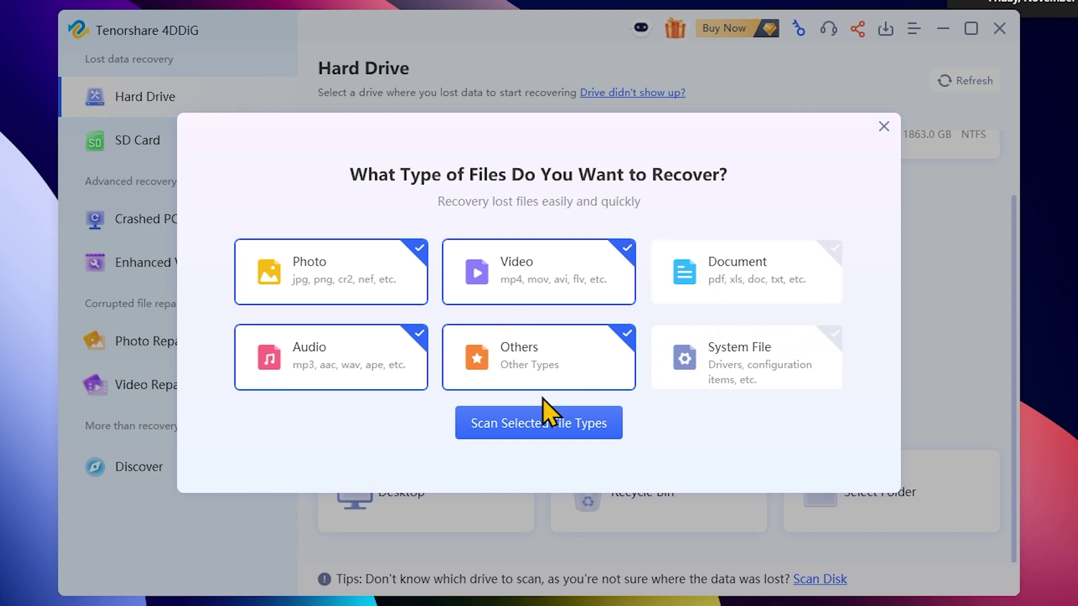
{"action": "left_click", "coordinate": [729, 362]}
{"action": "left_click", "coordinate": [737, 358]}
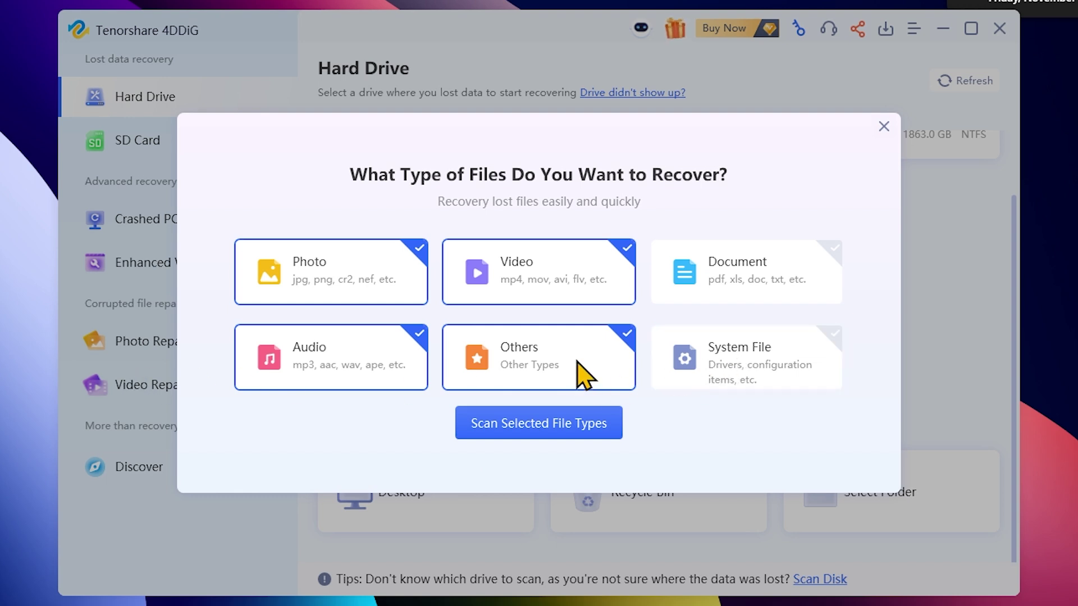
{"action": "left_click", "coordinate": [377, 366]}
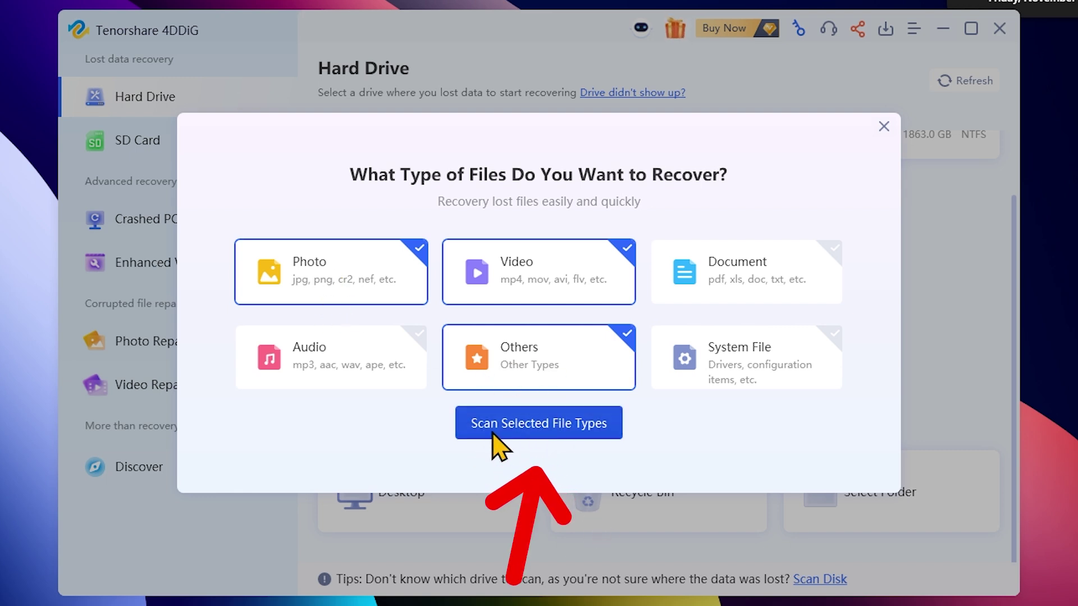
{"action": "left_click", "coordinate": [568, 433]}
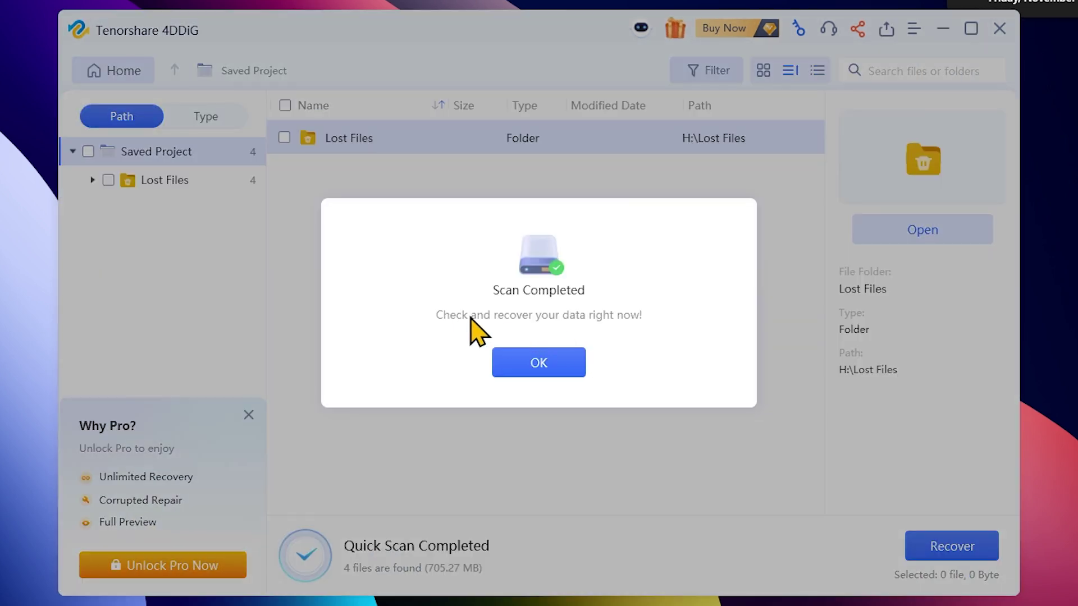
Step: Open Lost Files > Saved Project and check details of DSC01330.ARW, DSC01336.ARW and Senu.jpg
{"action": "left_click", "coordinate": [549, 372]}
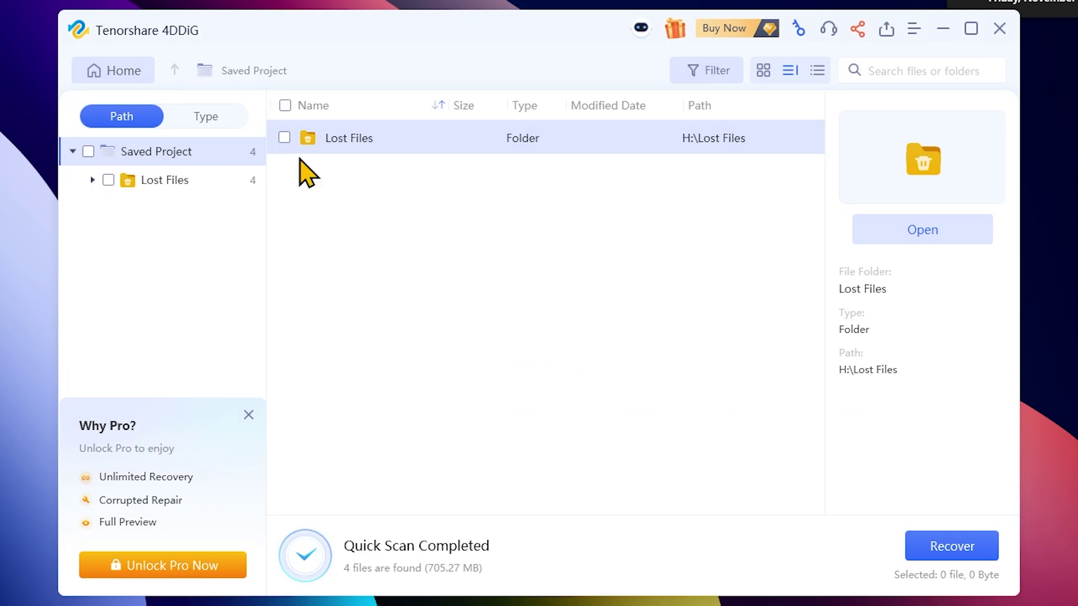
{"action": "left_click", "coordinate": [166, 183]}
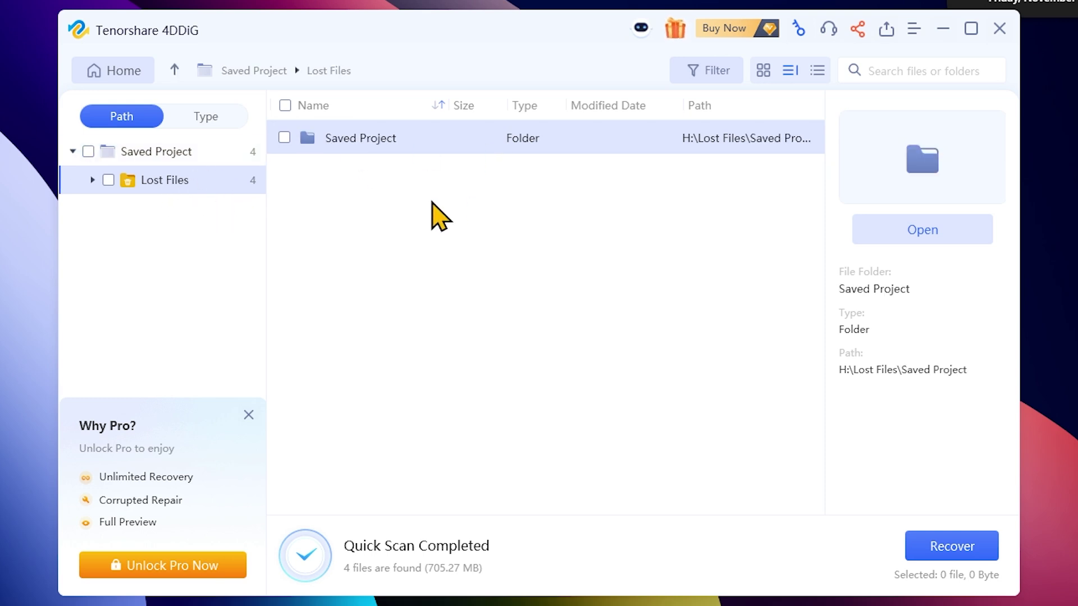
{"action": "double_click", "coordinate": [354, 140]}
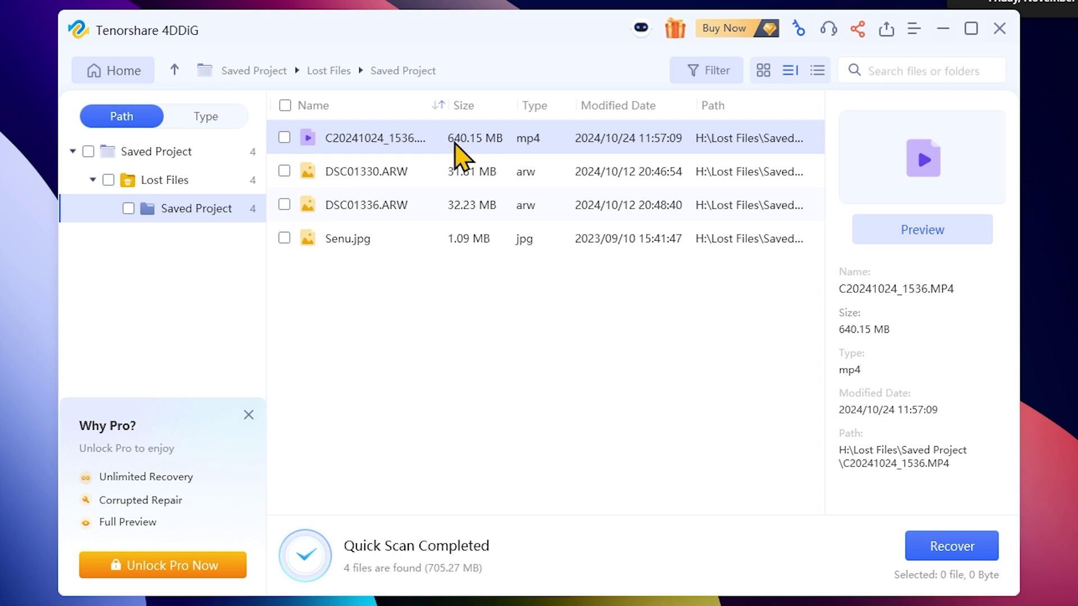
{"action": "left_click", "coordinate": [409, 179]}
{"action": "left_click", "coordinate": [401, 207]}
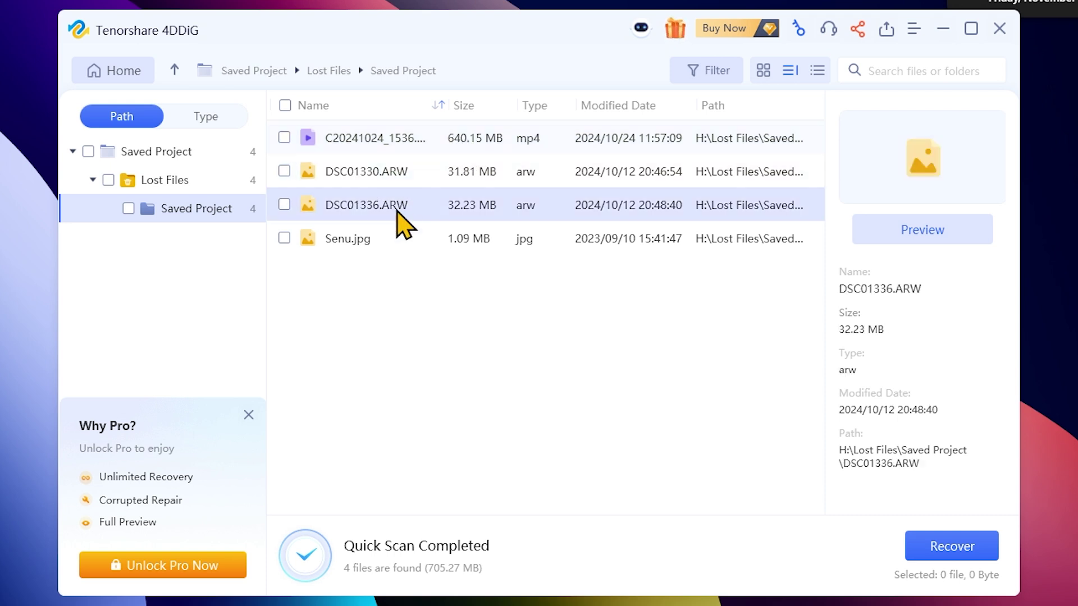
{"action": "left_click", "coordinate": [366, 240]}
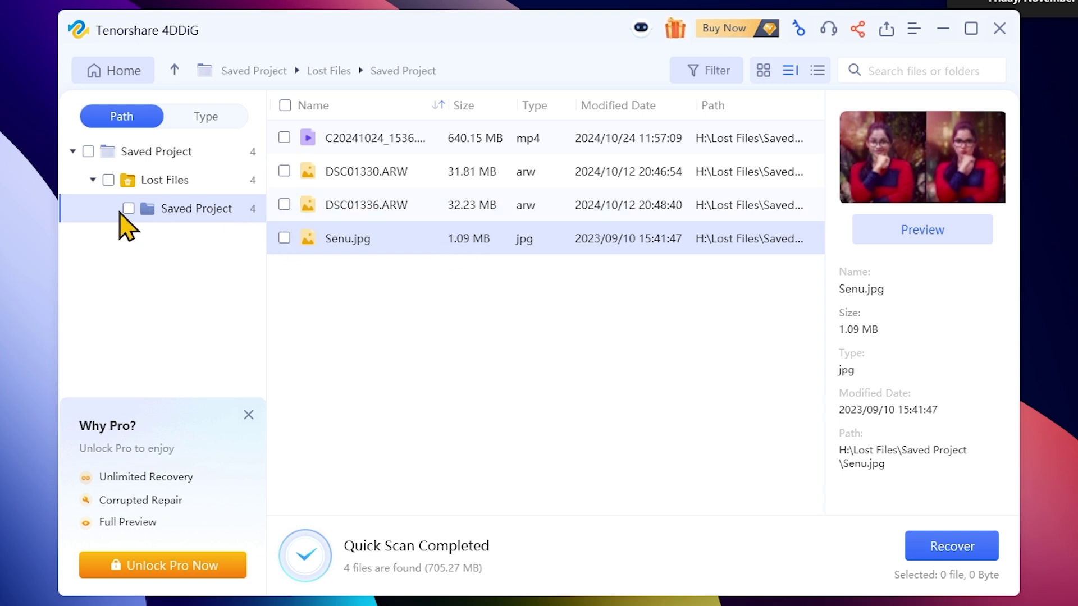
Step: Tick C20241024_1536.MP4, DSC01330.ARW, DSC01336.ARW and Senu.jpg for recovery
{"action": "left_click", "coordinate": [283, 140]}
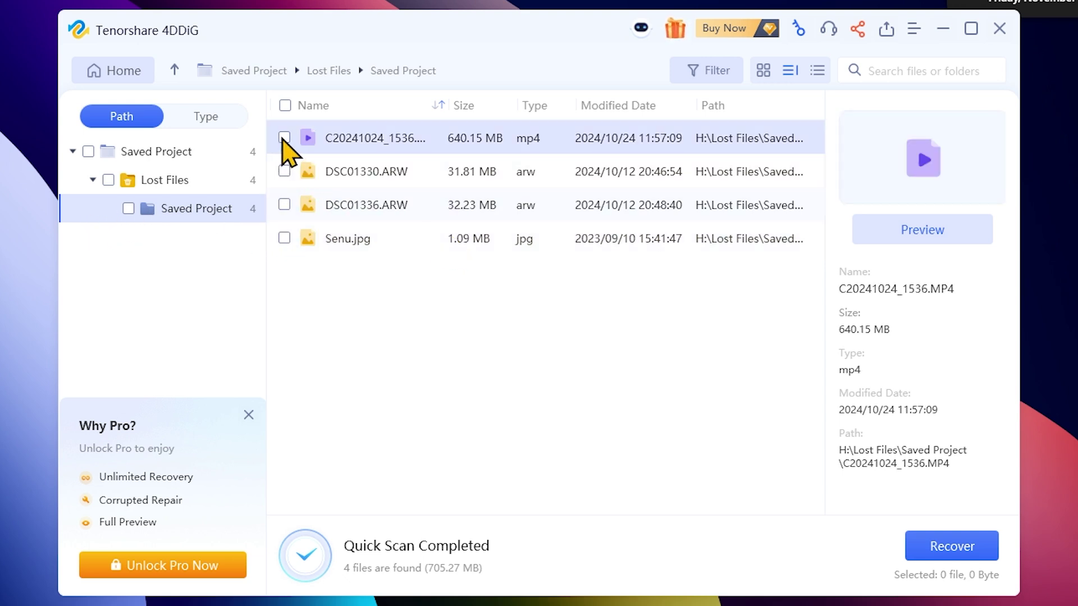
{"action": "left_click", "coordinate": [284, 173]}
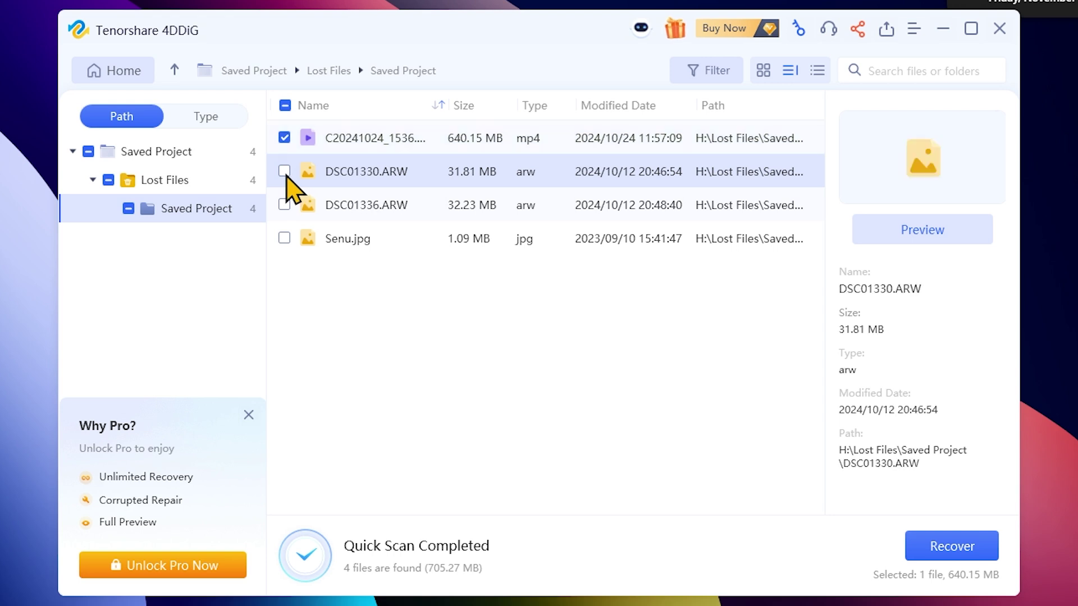
{"action": "left_click", "coordinate": [285, 205]}
{"action": "left_click", "coordinate": [285, 240]}
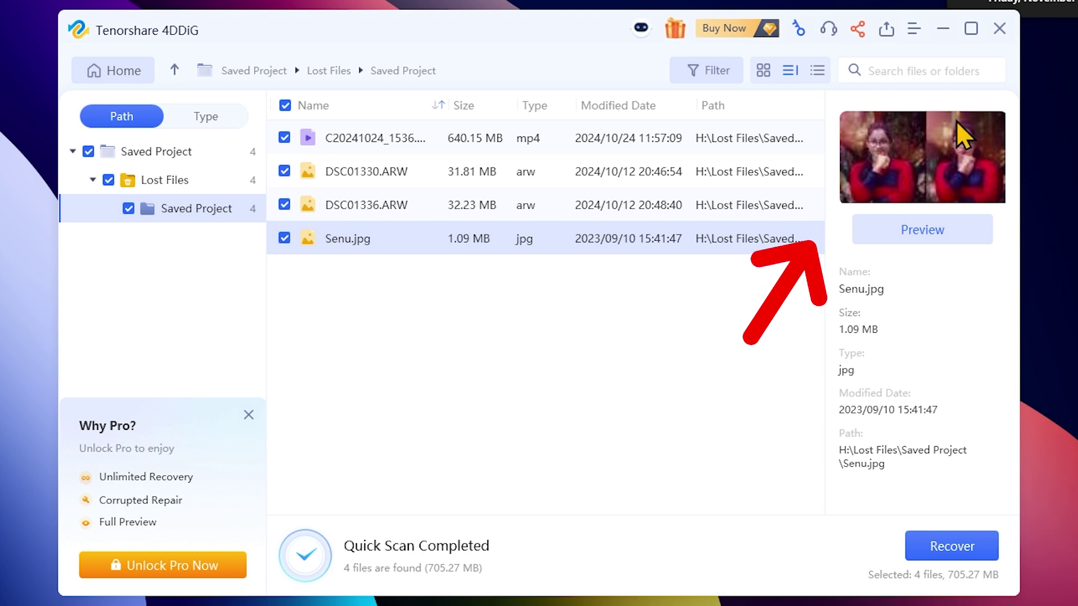
Step: Preview the details of the MP4 video, DSC01330.ARW and Senu.jpg
{"action": "left_click", "coordinate": [522, 145]}
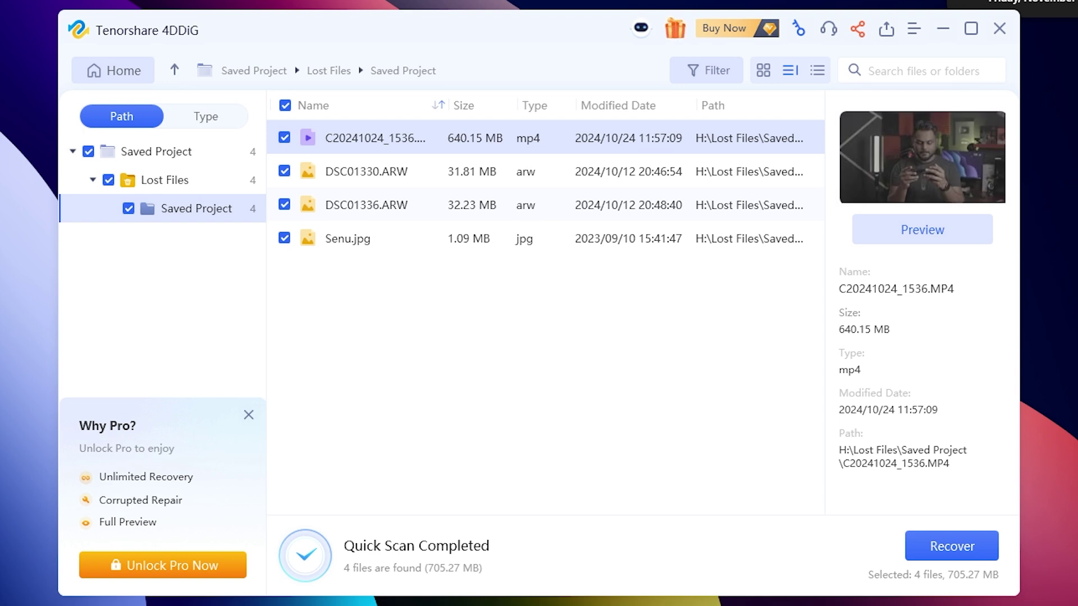
{"action": "left_click", "coordinate": [773, 174]}
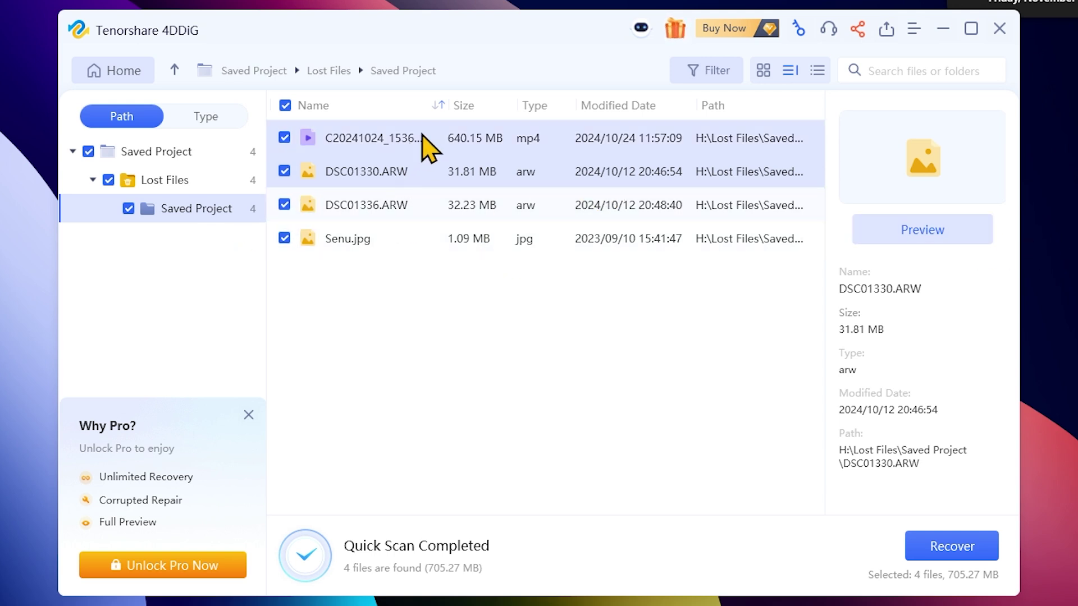
{"action": "left_click", "coordinate": [595, 247]}
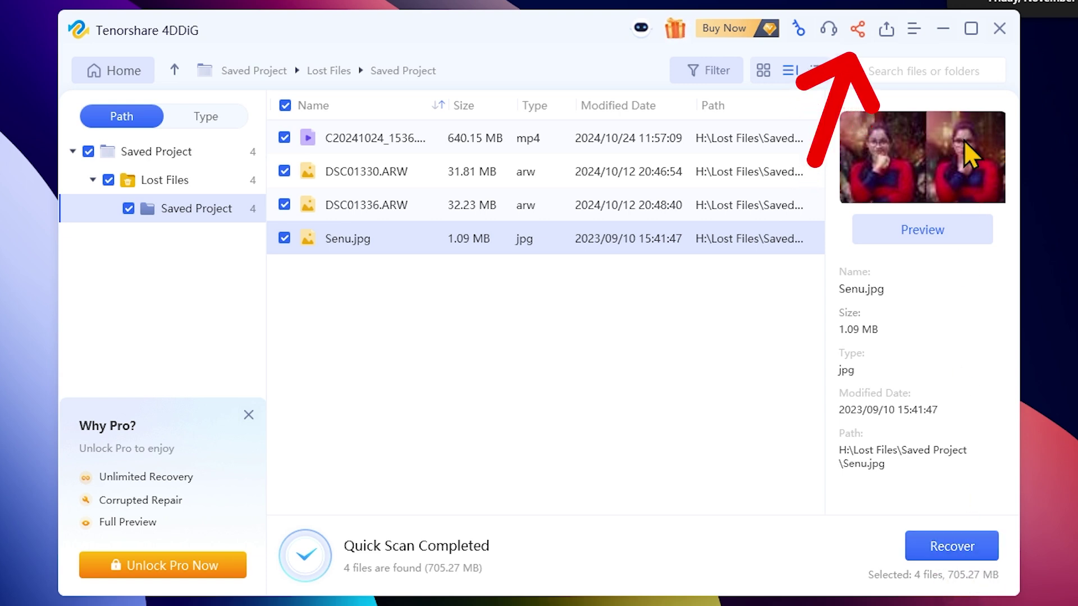
Step: Open the title-bar Facebook/Twitter share offer for an extra 1.5 GB of free recovery
{"action": "left_click", "coordinate": [857, 29]}
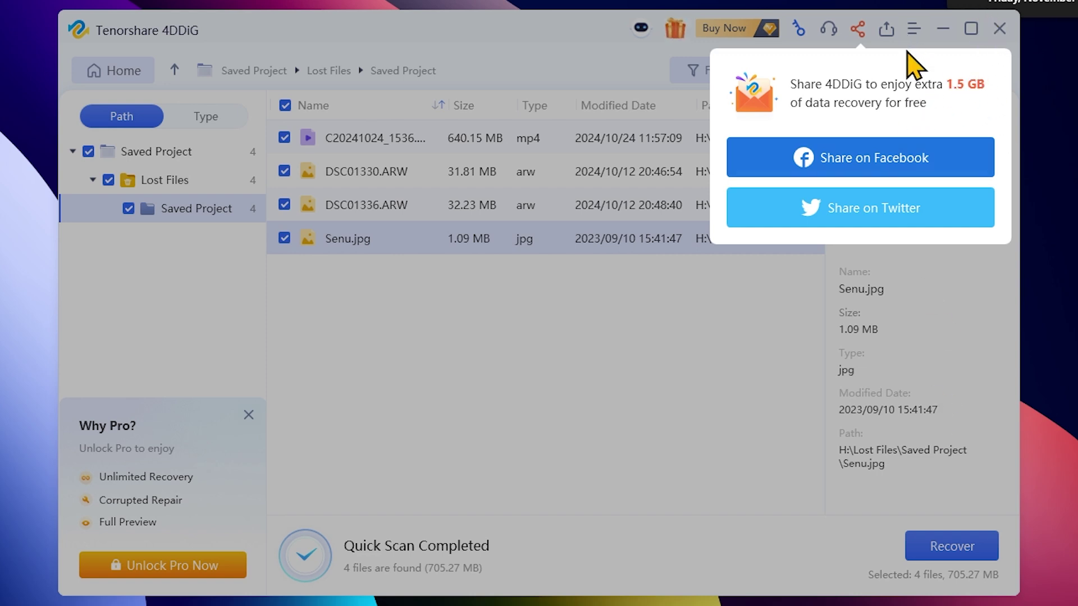
Step: Share the 4DDiG link on Facebook with the post audience set to Public
{"action": "left_click", "coordinate": [883, 166]}
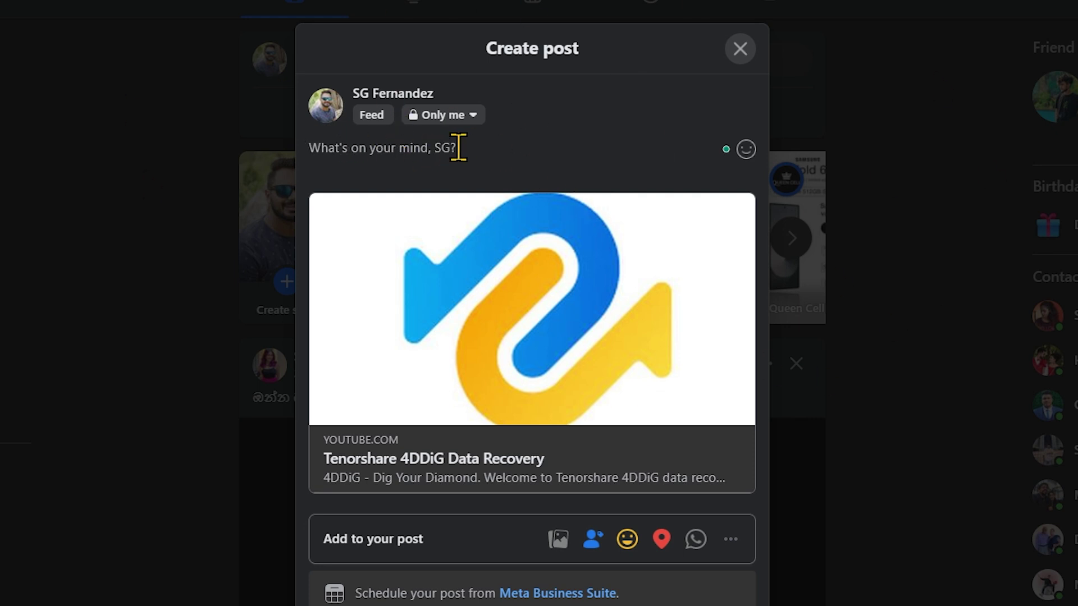
{"action": "left_click", "coordinate": [474, 115]}
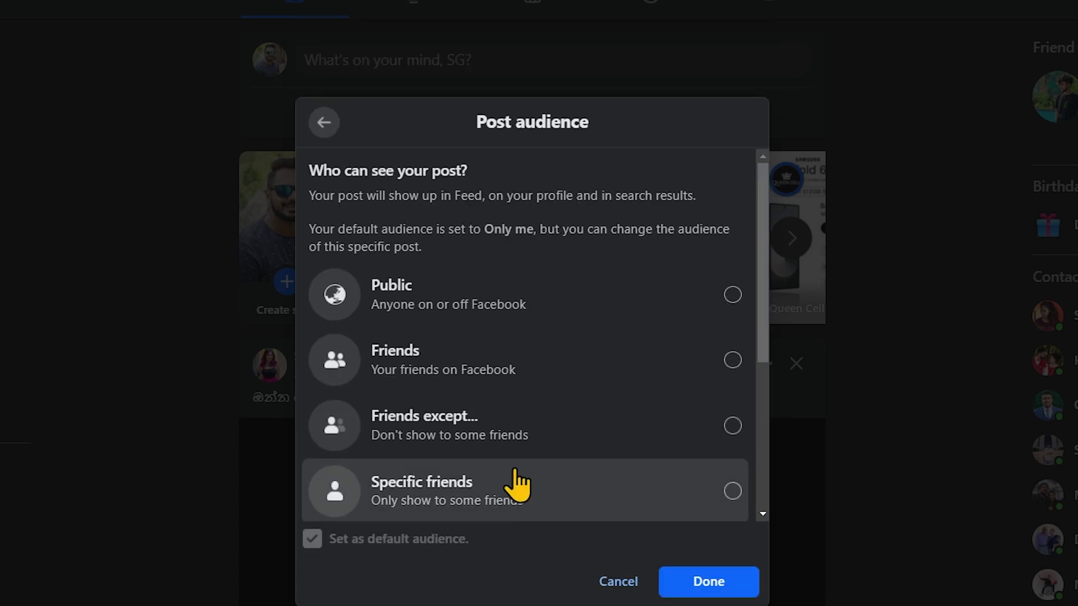
{"action": "left_click", "coordinate": [732, 296]}
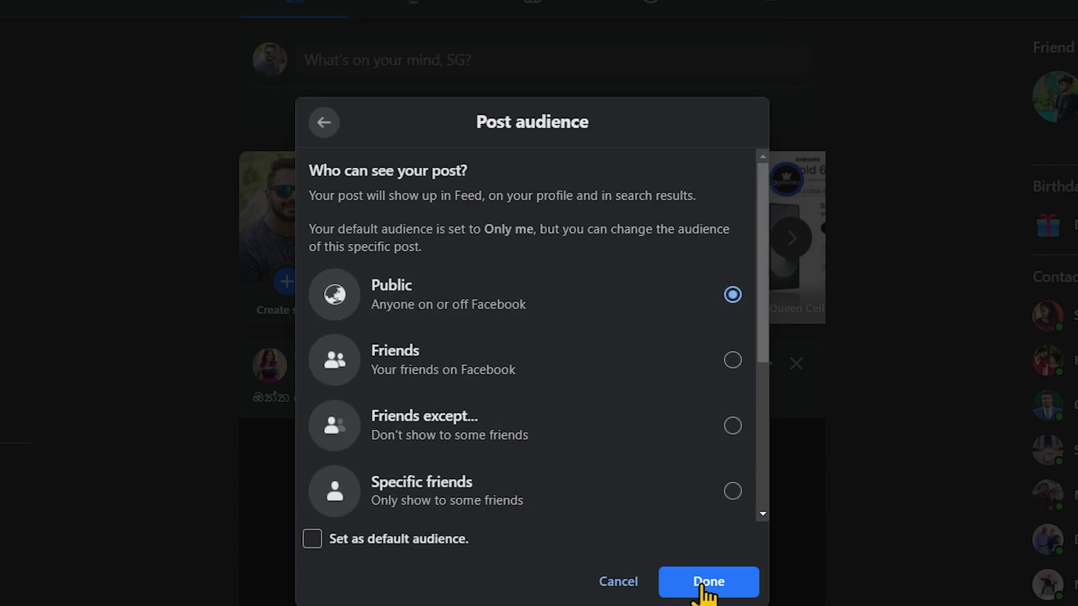
{"action": "left_click", "coordinate": [710, 581]}
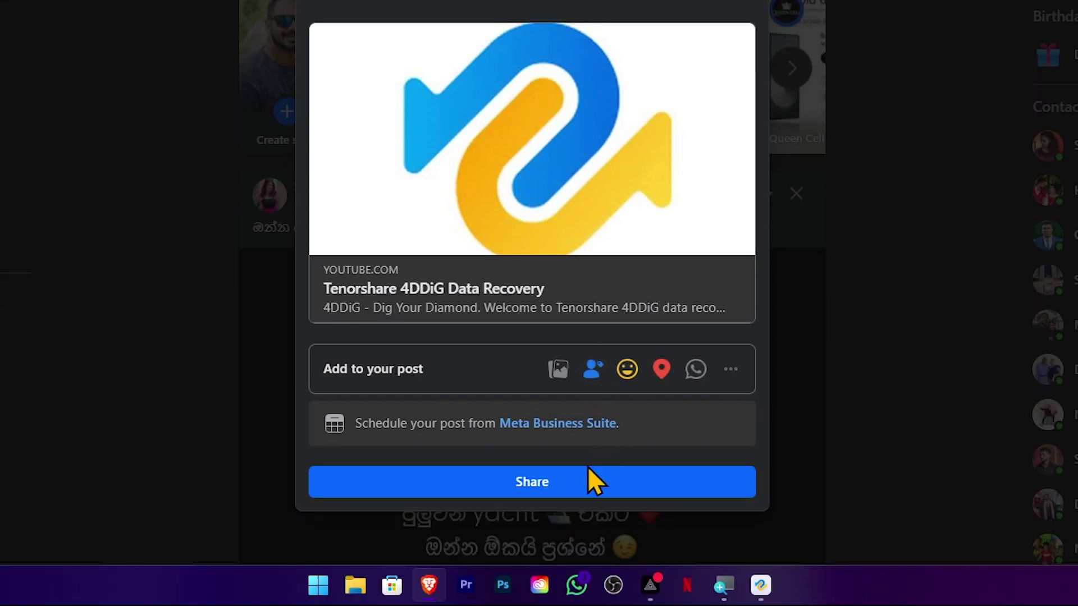
{"action": "left_click", "coordinate": [587, 480]}
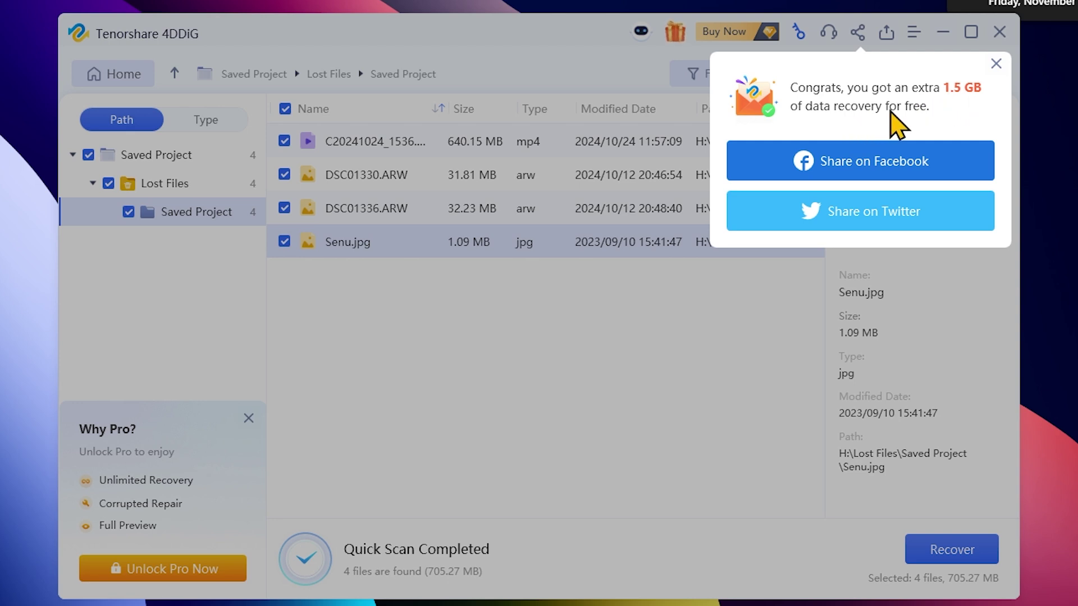
Step: Dismiss the congratulations and recover the four files to the Desktop, all in one folder
{"action": "left_click", "coordinate": [995, 64]}
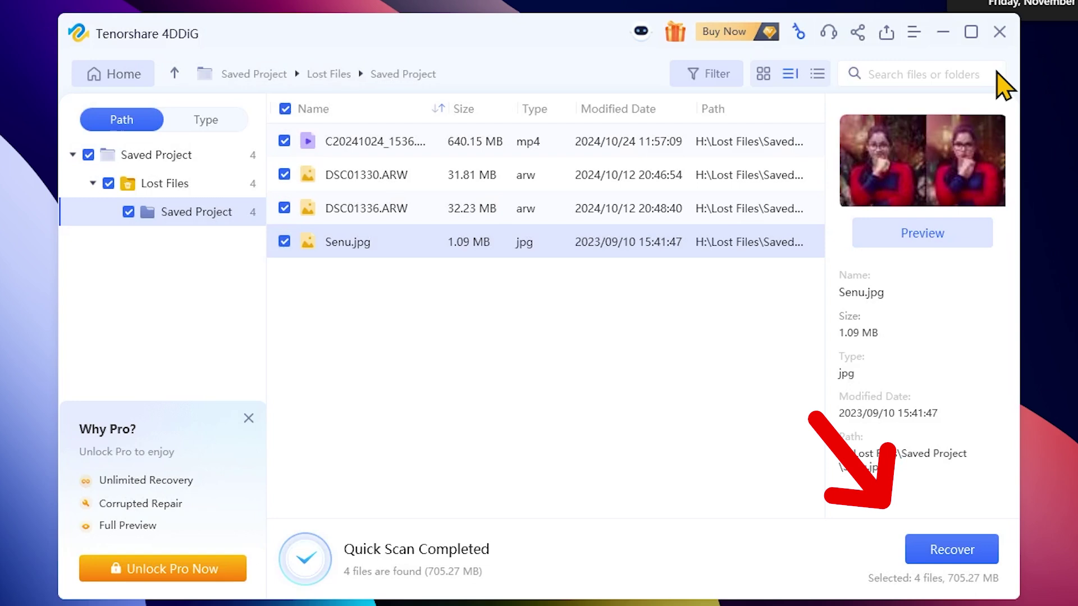
{"action": "left_click", "coordinate": [971, 557]}
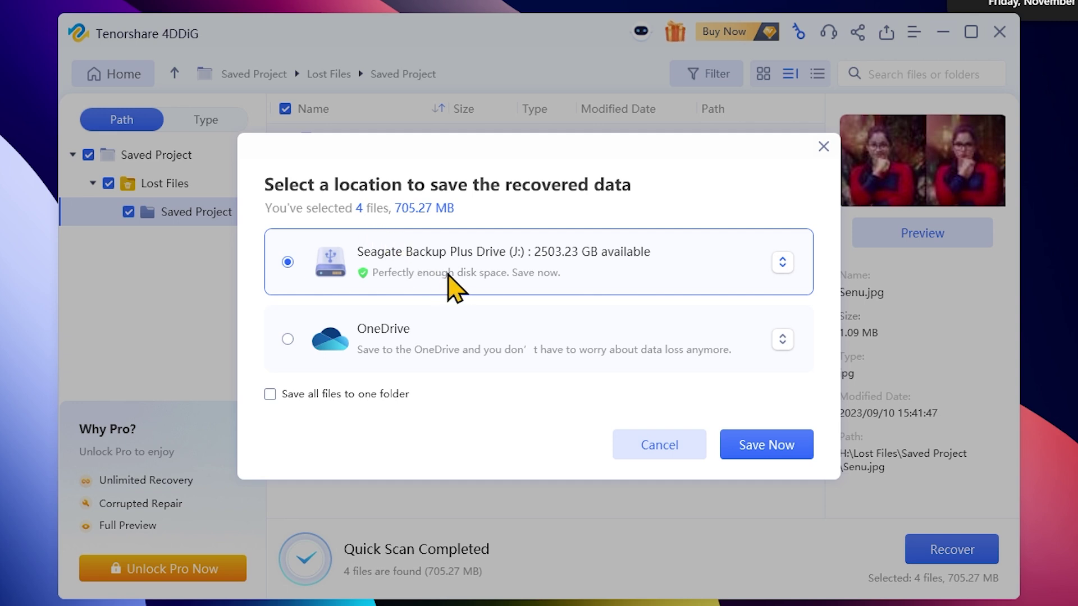
{"action": "left_click", "coordinate": [783, 267]}
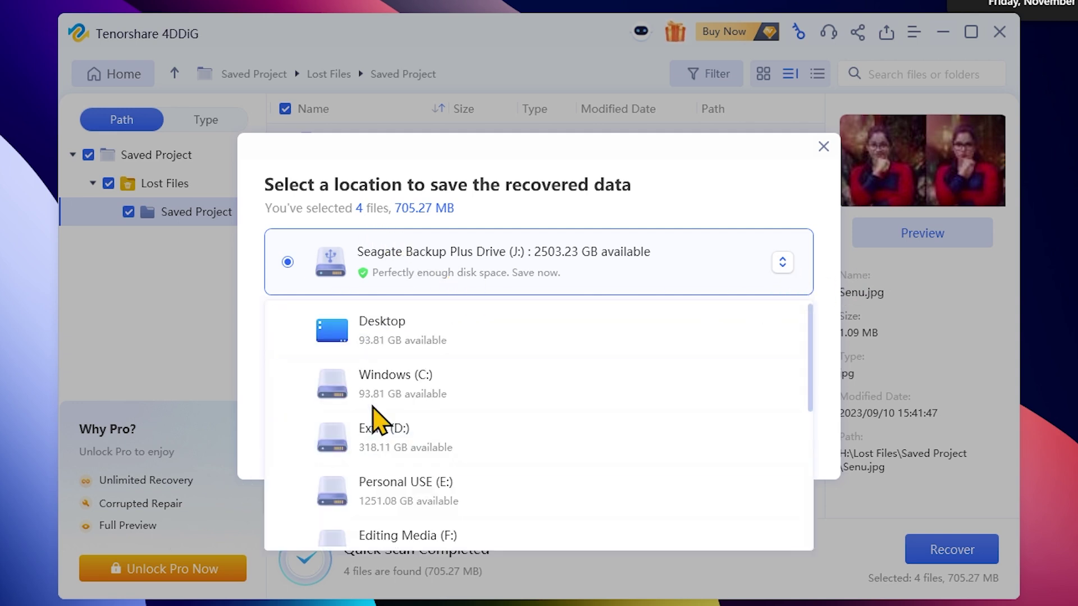
{"action": "left_click", "coordinate": [423, 343]}
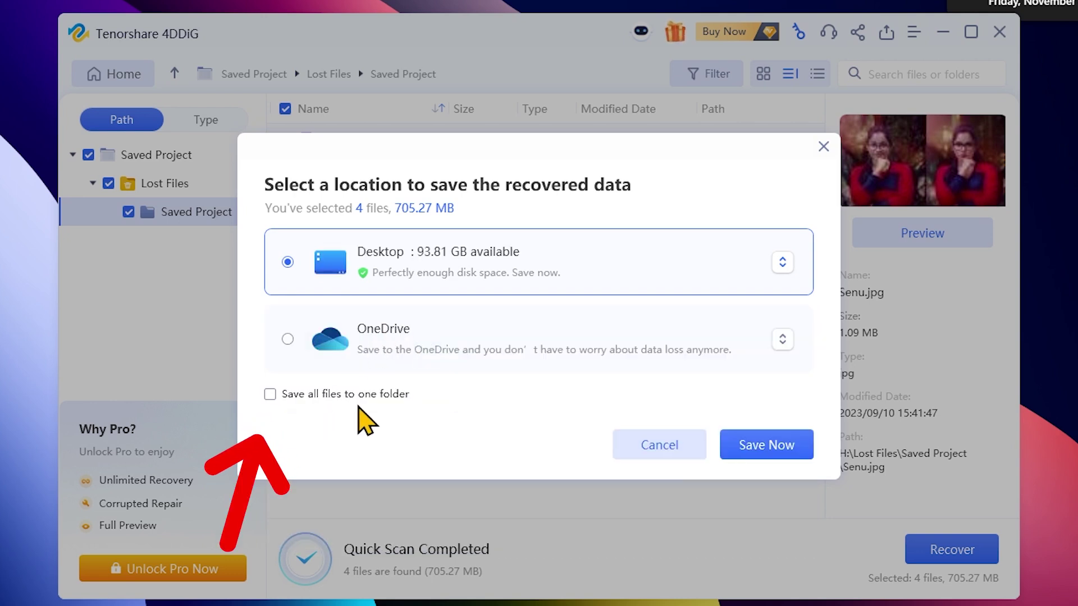
{"action": "left_click", "coordinate": [270, 395]}
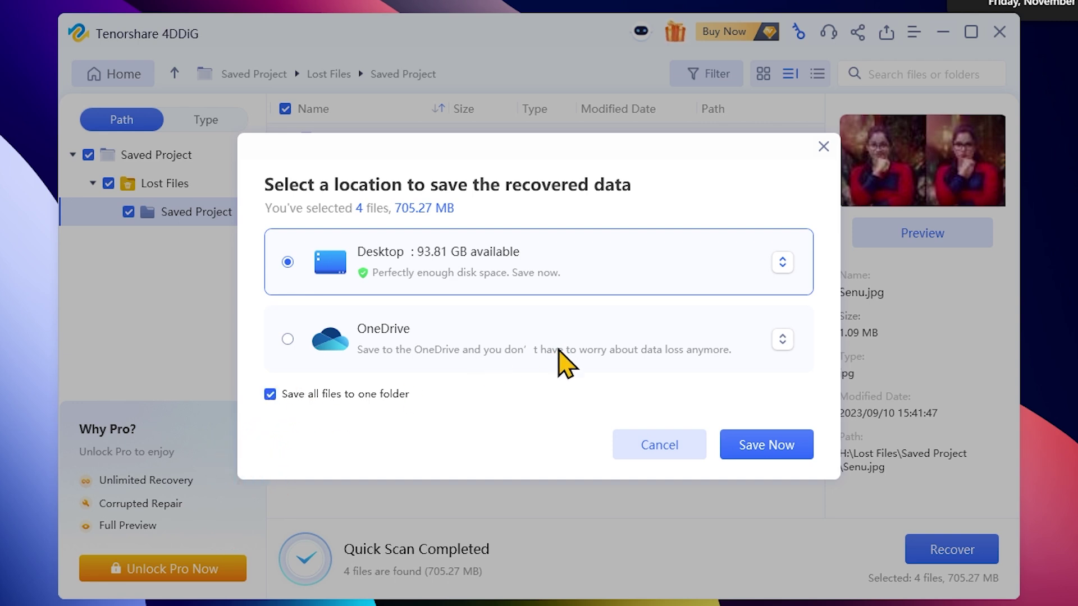
{"action": "left_click", "coordinate": [781, 446]}
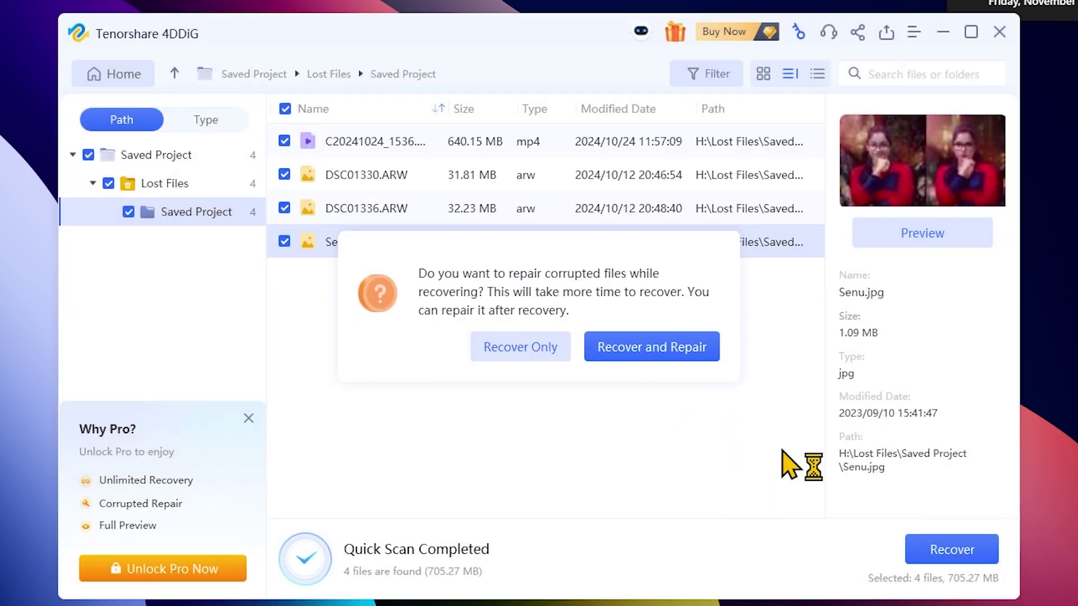
Step: Recover without repair and open the resulting 4DDIG_20241108_222313 folder on the Desktop
{"action": "left_click", "coordinate": [520, 348]}
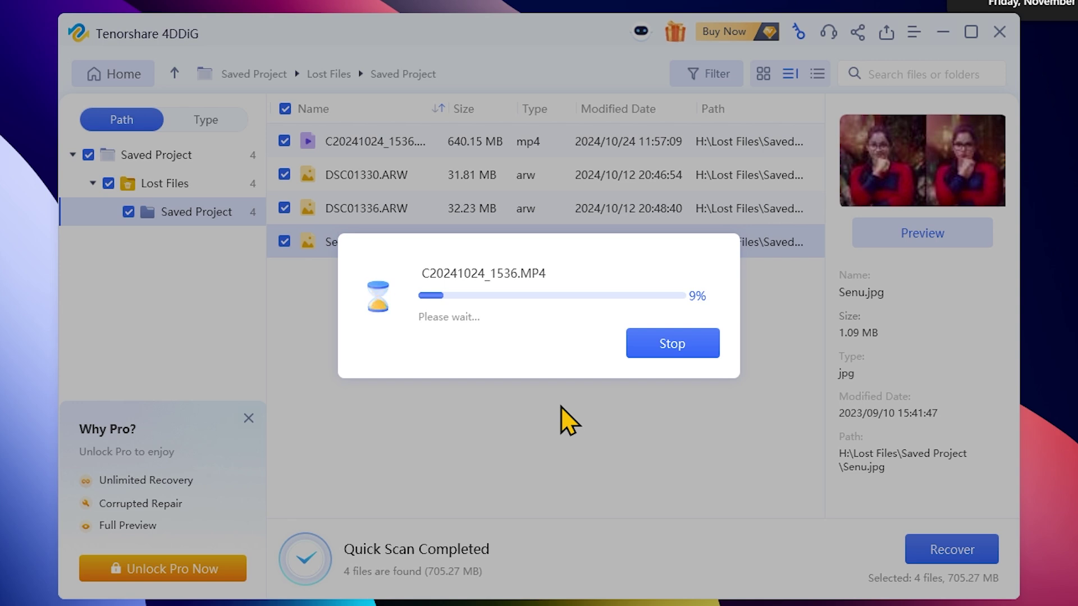
{"action": "left_click", "coordinate": [697, 241]}
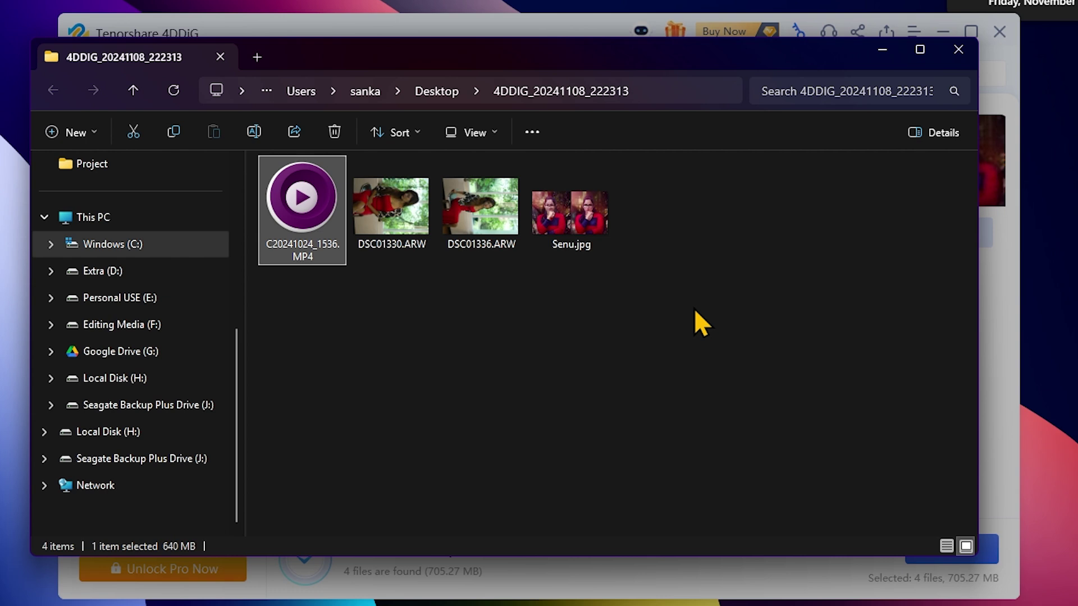
Step: Close the File Explorer window showing the recovered files
{"action": "left_click", "coordinate": [958, 50]}
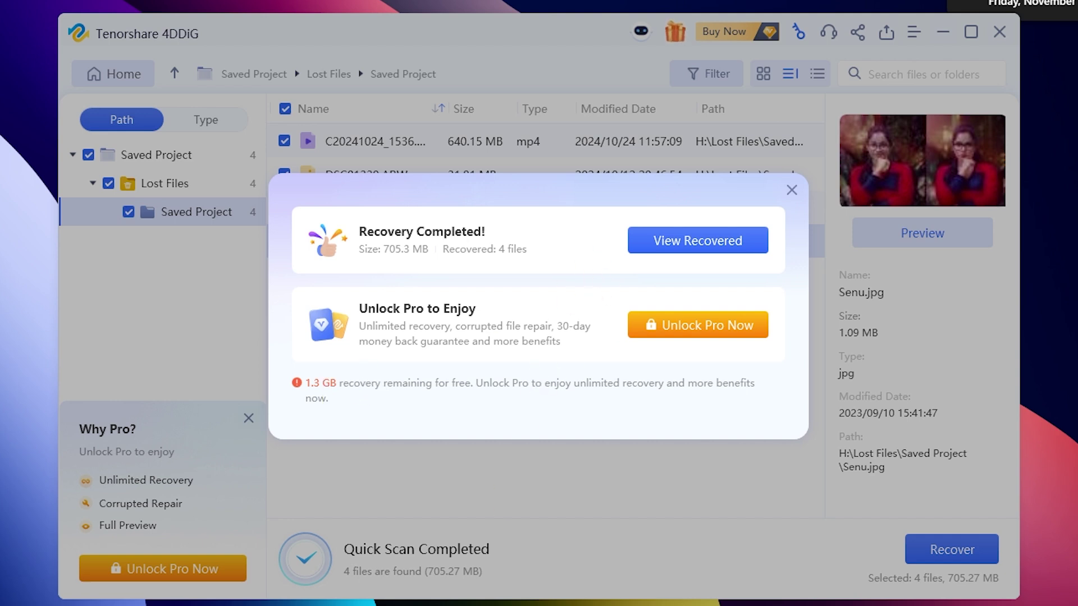
Step: Open Desktop > 4DDIG_20241108_222313 and check DSC01336.ARW opens in FastRawViewer, then close it
{"action": "key", "text": "super"}
{"action": "left_click", "coordinate": [346, 272]}
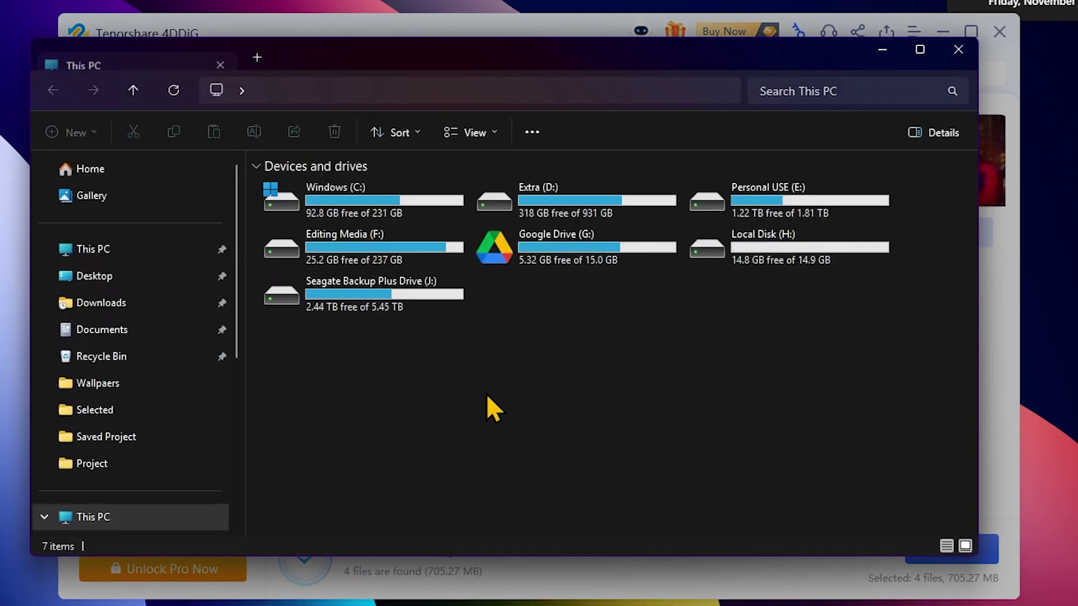
{"action": "left_click", "coordinate": [123, 285]}
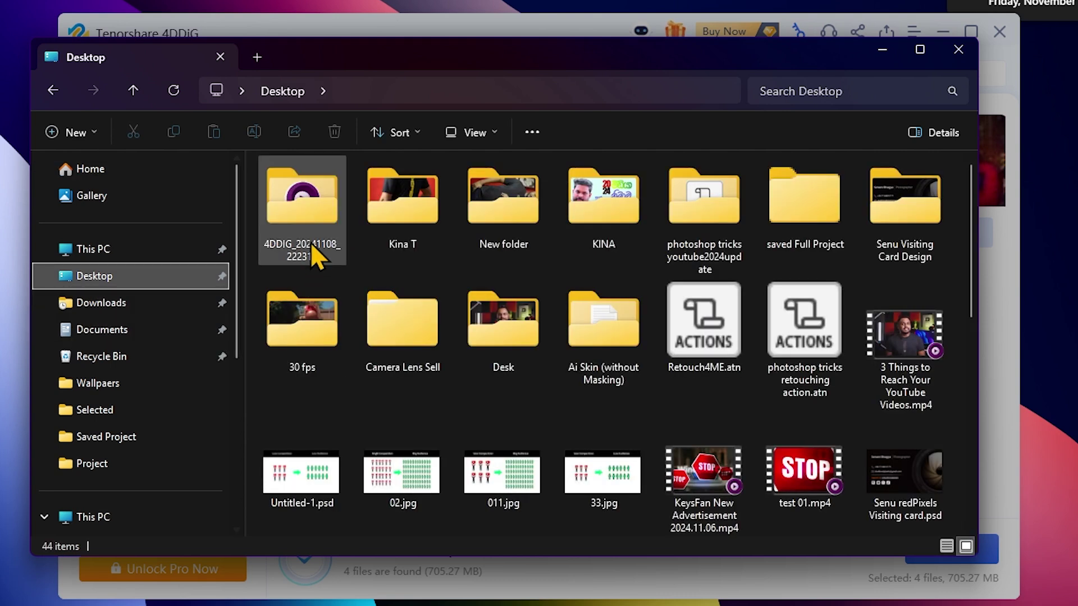
{"action": "double_click", "coordinate": [298, 216]}
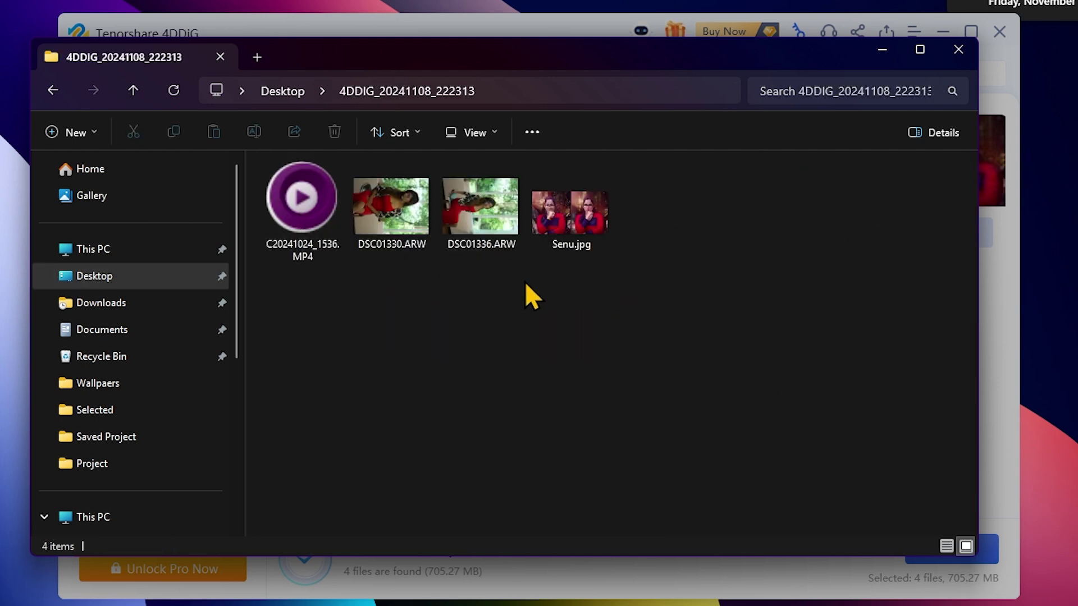
{"action": "left_click", "coordinate": [470, 222]}
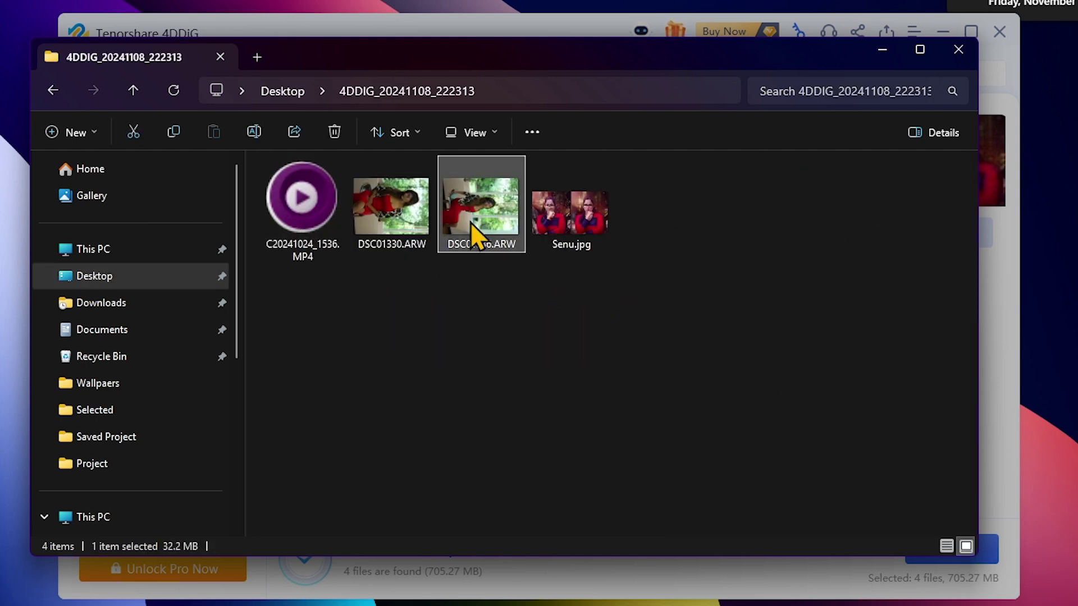
{"action": "double_click", "coordinate": [470, 222]}
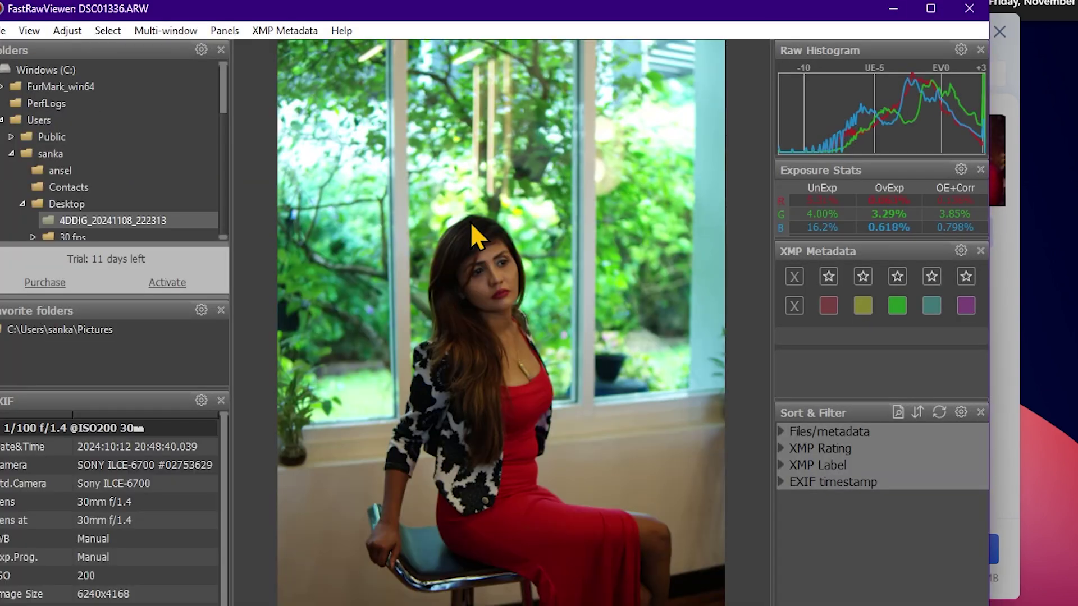
{"action": "left_click", "coordinate": [962, 12]}
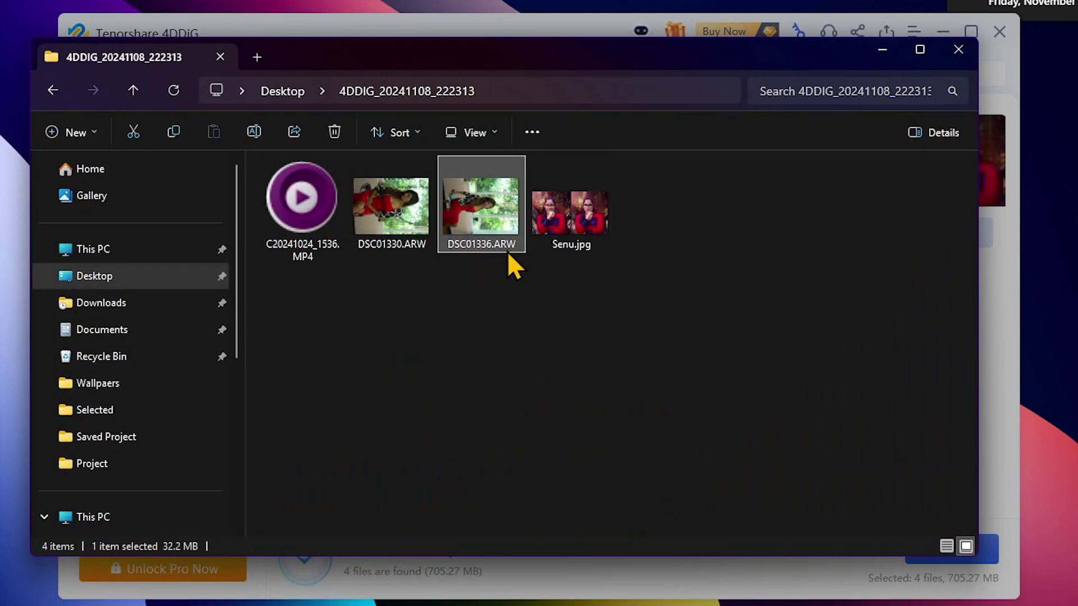
Step: View the recovered Senu.jpg in Photos, close it, then play C20241024_1536.MP4
{"action": "double_click", "coordinate": [578, 216]}
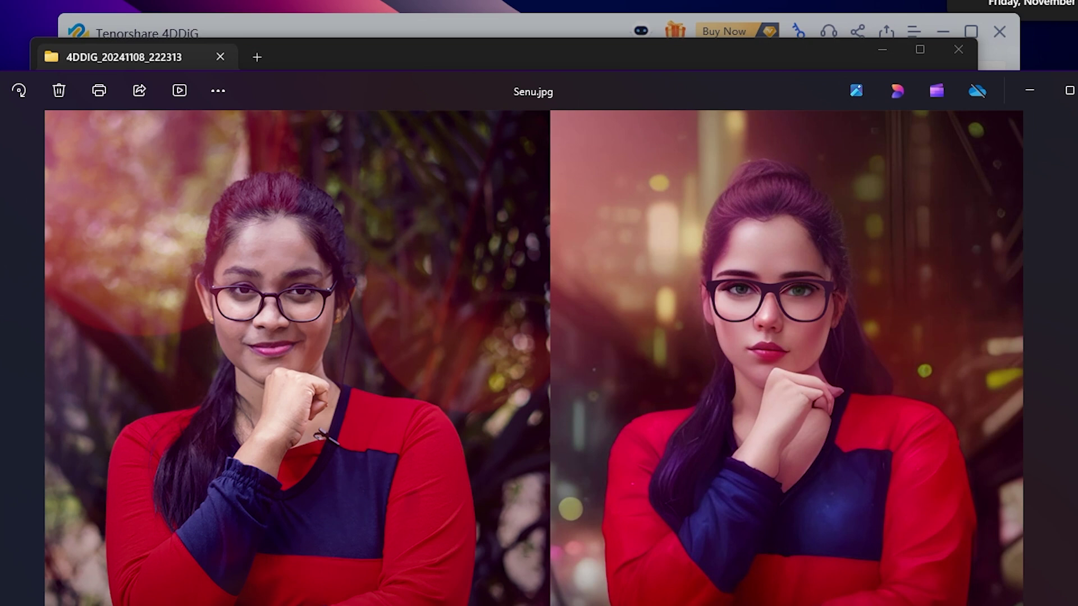
{"action": "key", "text": "alt+F4"}
{"action": "left_click", "coordinate": [337, 223]}
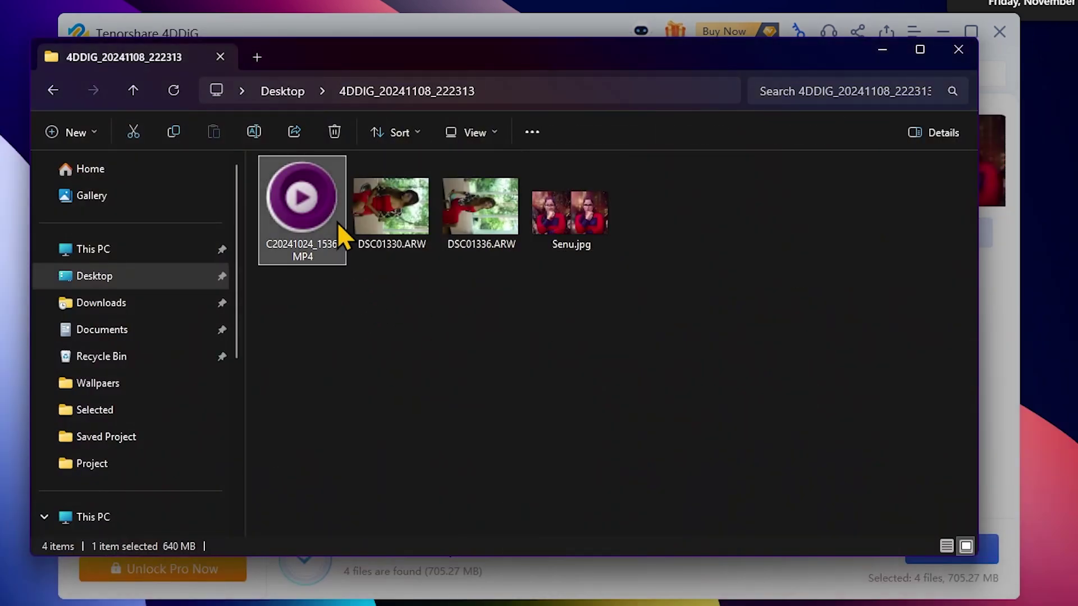
{"action": "double_click", "coordinate": [302, 223]}
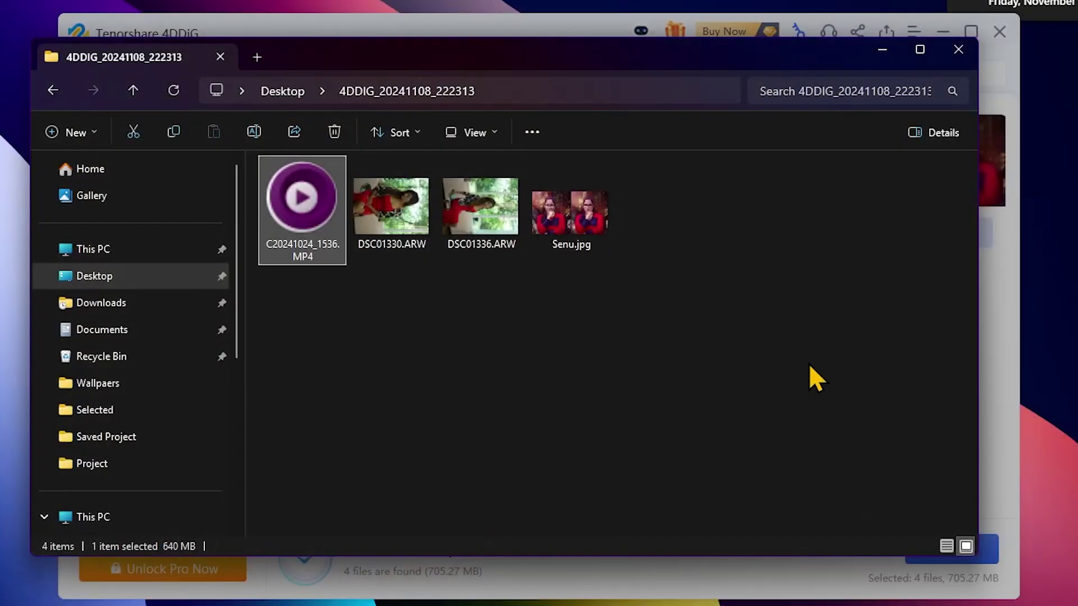
{"action": "left_click_drag", "start_coordinate": [811, 362], "coordinate": [256, 169]}
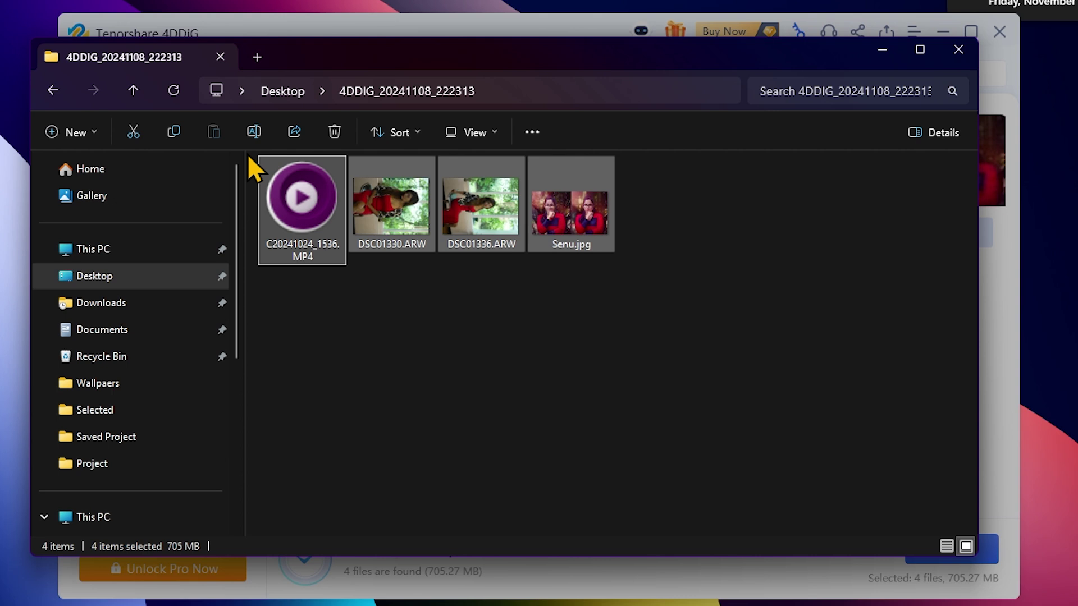
{"action": "left_click", "coordinate": [399, 322]}
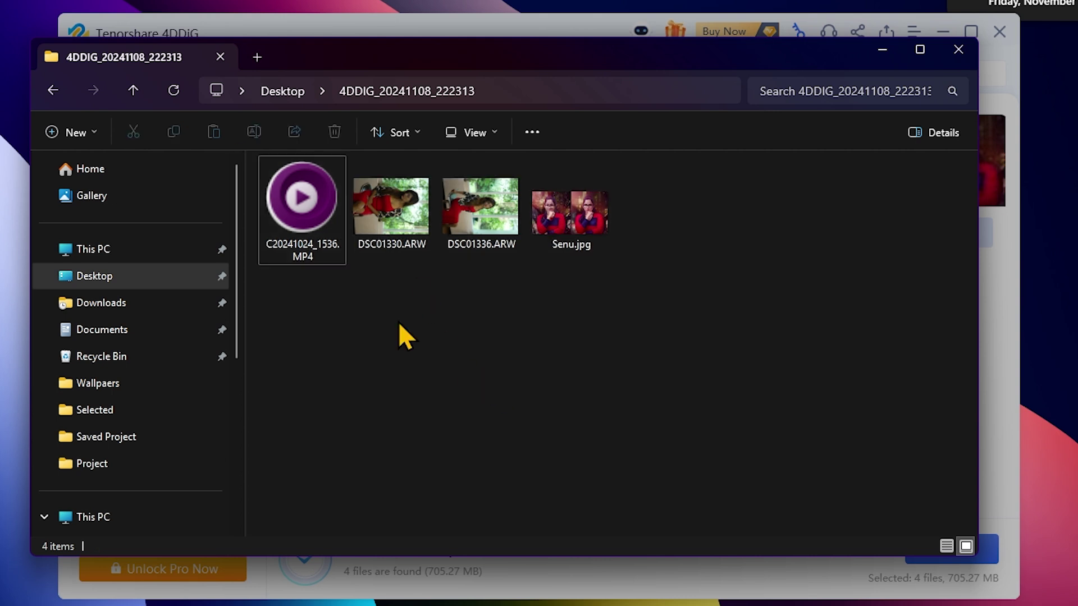